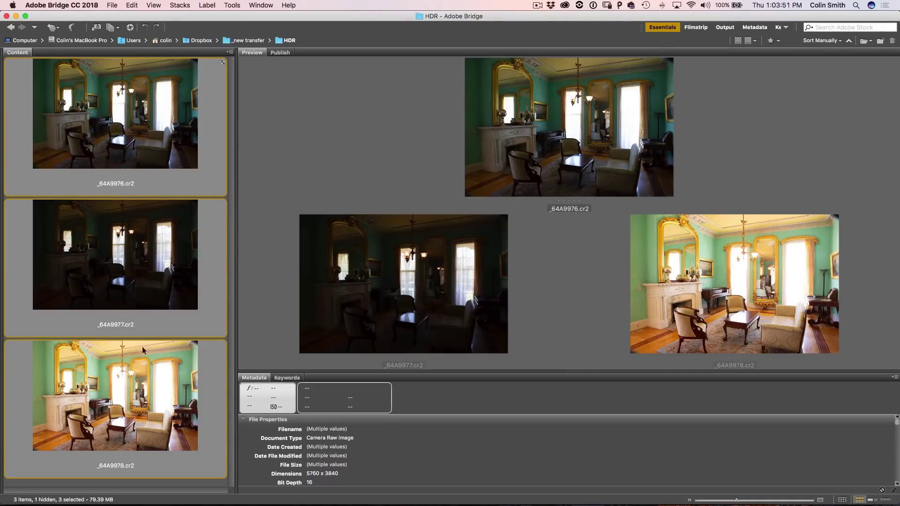
Step: Open the bracketed exposures _64A9976 to _64A9978 in Camera Raw and view each one
right_click(134, 239)
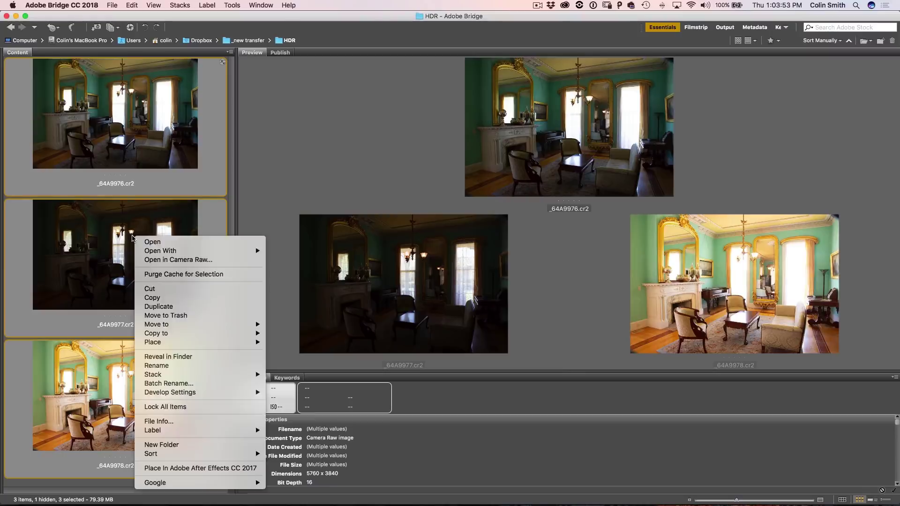
left_click(157, 261)
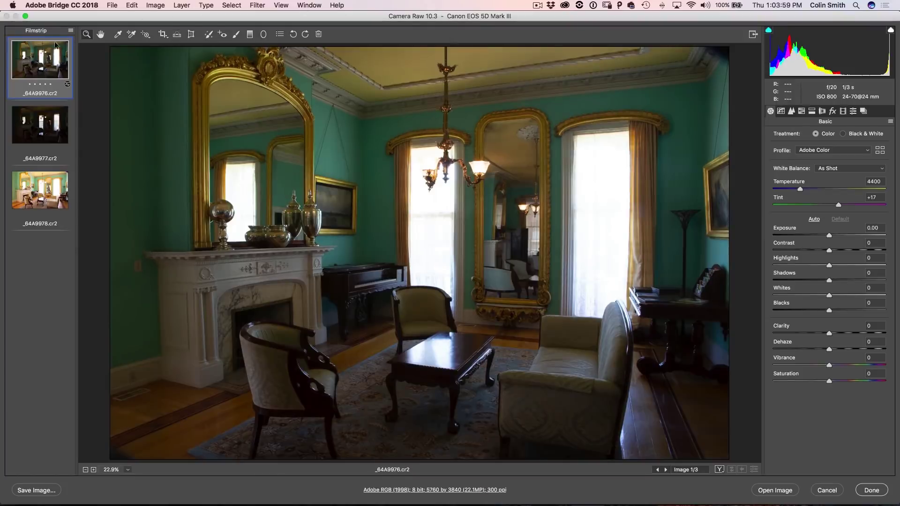
left_click(40, 200)
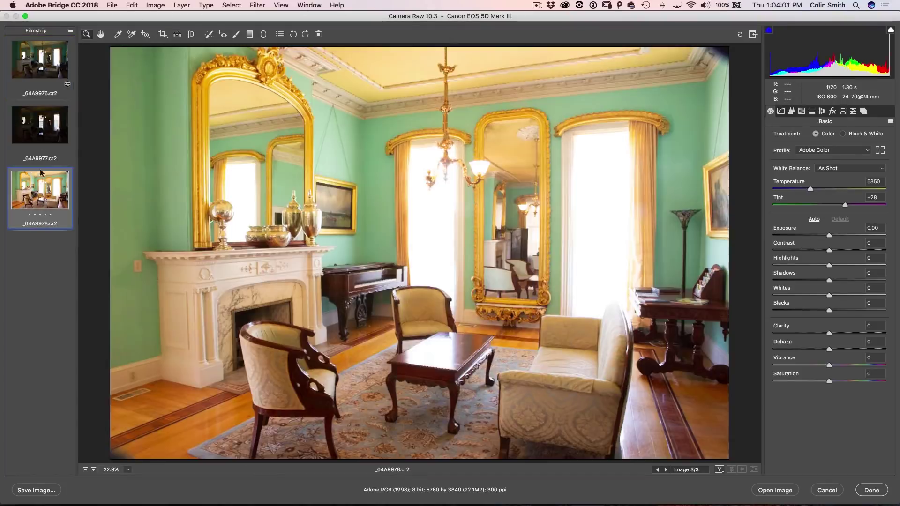
left_click(39, 129)
left_click(38, 57)
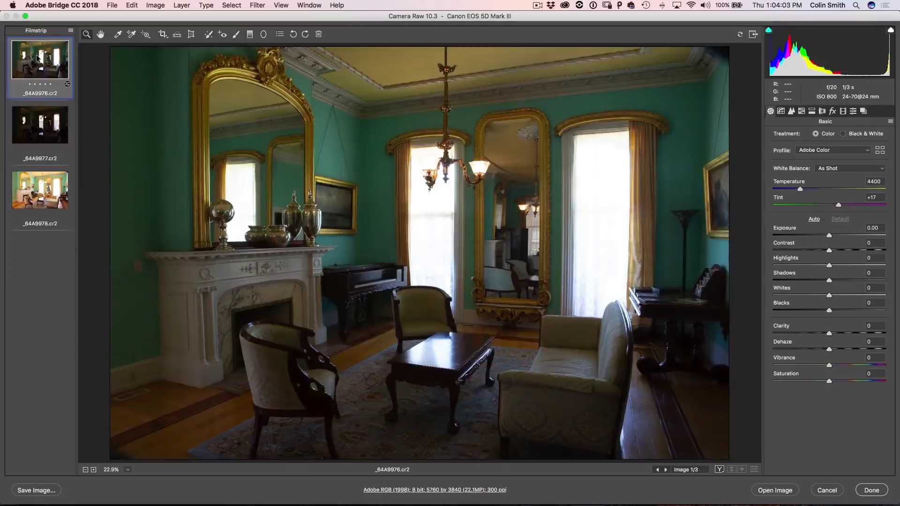
Step: Compare the dark and bright exposures again, then select all three together
left_click(38, 123)
left_click(48, 188)
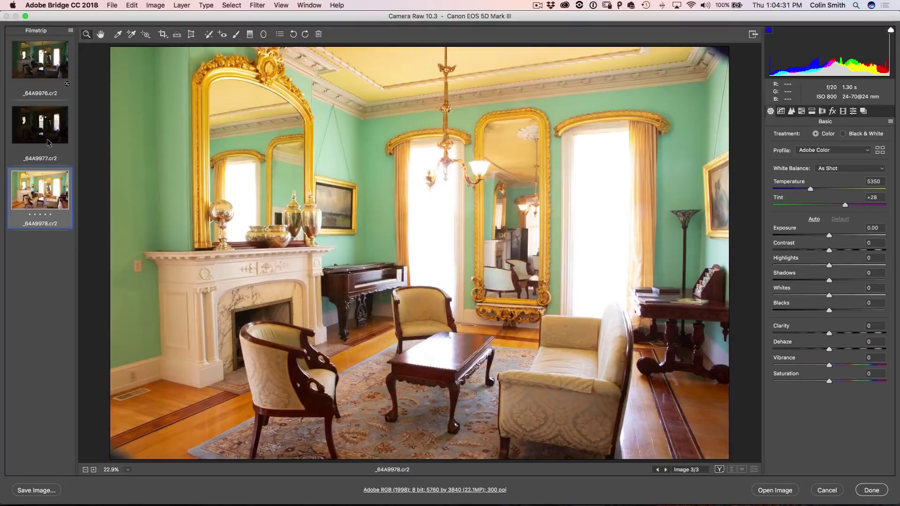
key("shift")
left_click(31, 59, "shift")
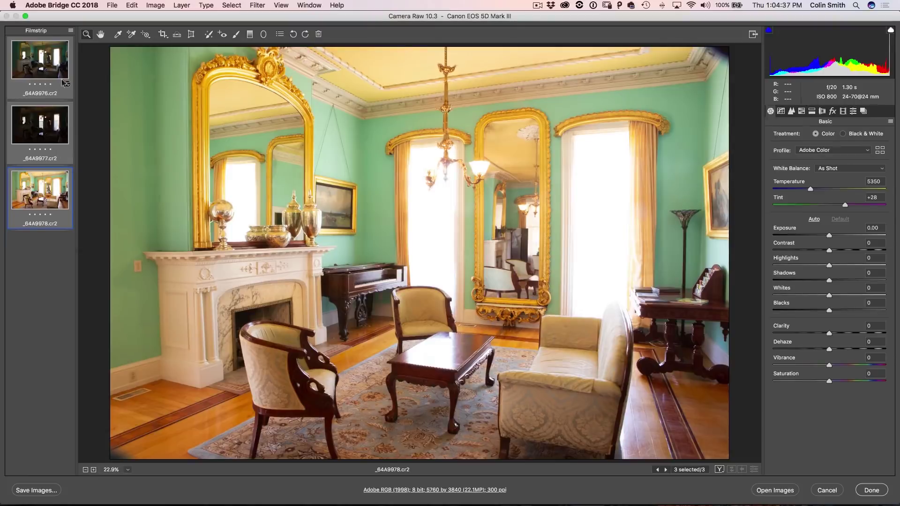
Step: Select all three filmstrip images and run Merge to HDR for the merge preview
left_click(71, 32)
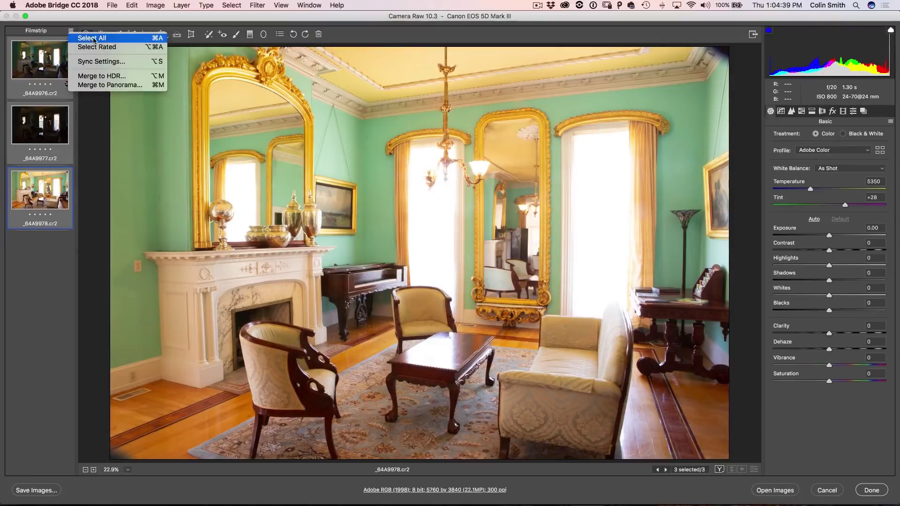
left_click(93, 39)
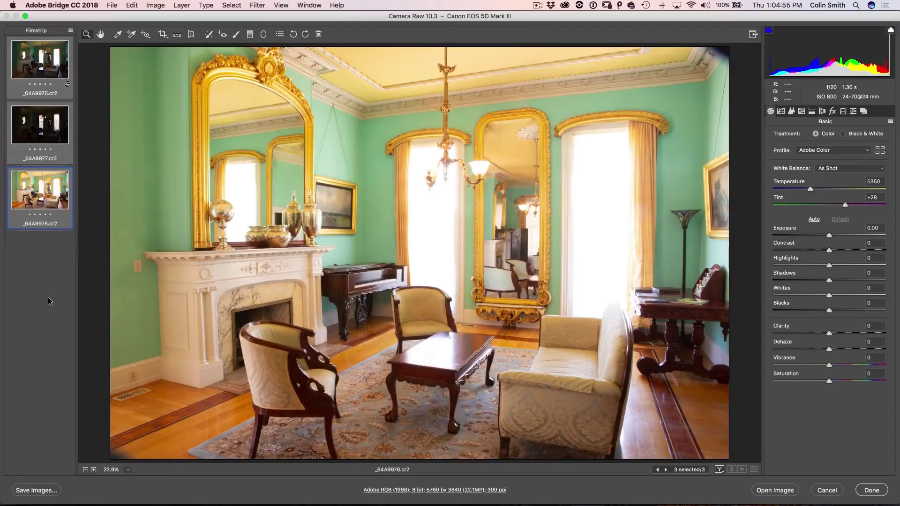
left_click(71, 31)
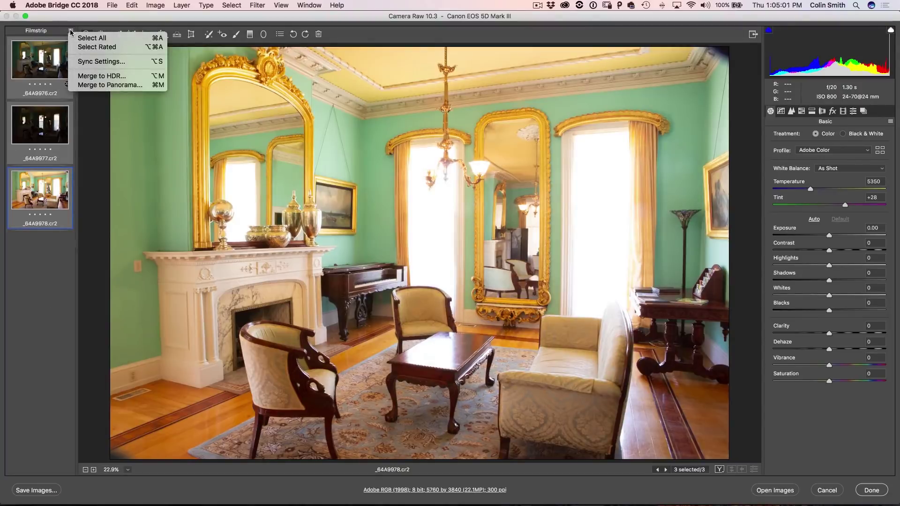
left_click(104, 76)
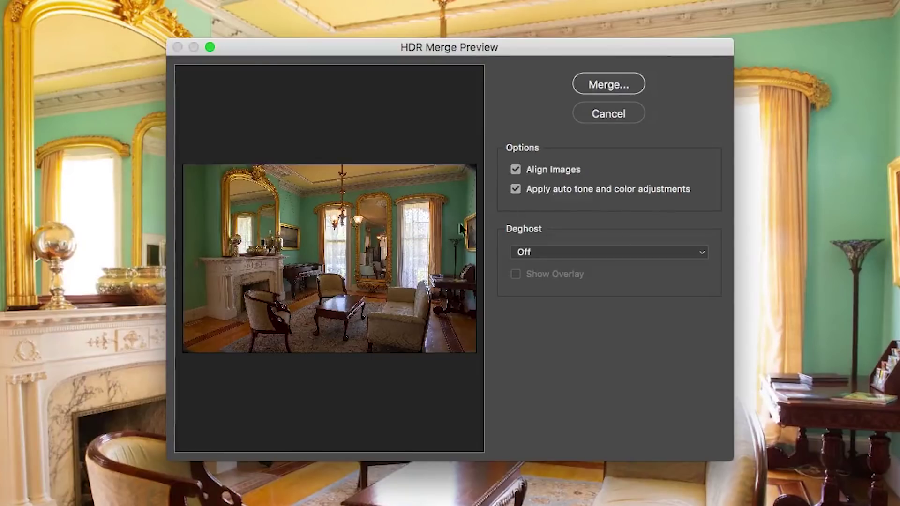
Step: Keep 'Apply auto tone and color adjustments' on after comparing, and begin the merge save
left_click(516, 189)
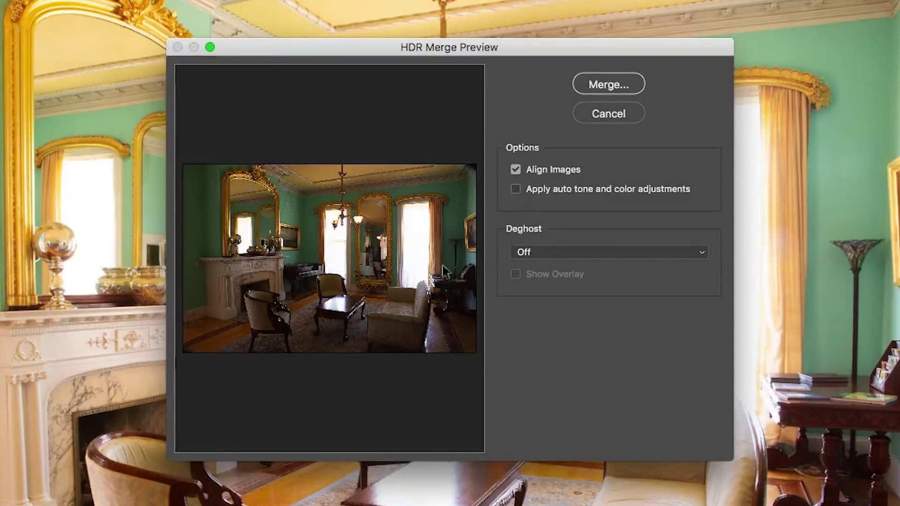
left_click(517, 188)
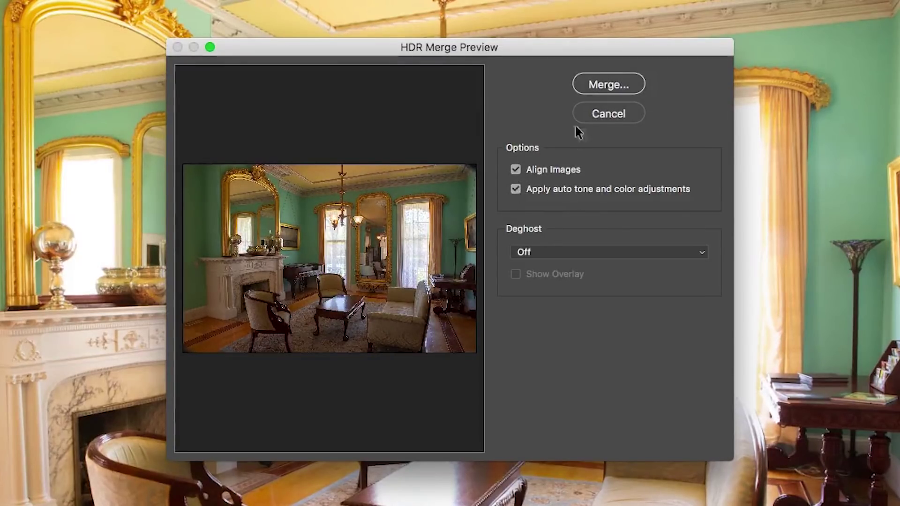
left_click(607, 78)
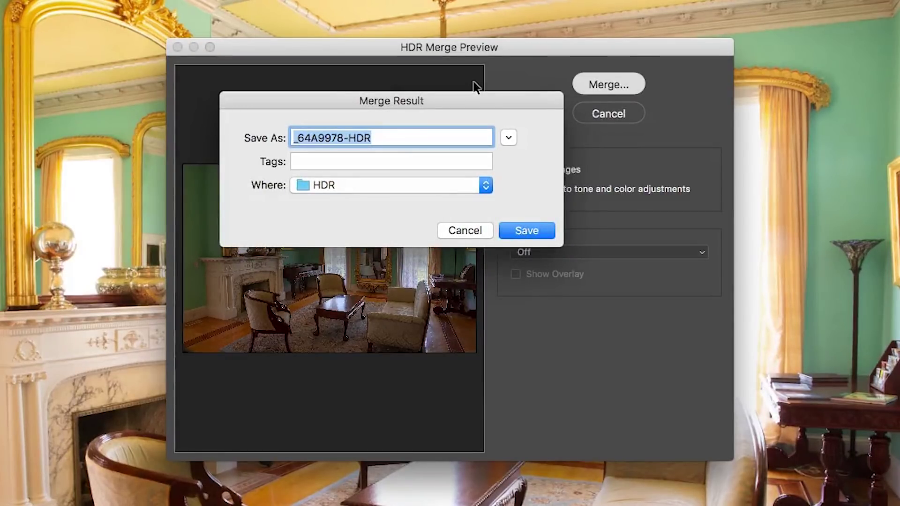
Step: Save the merged HDR as 'Sourthen Mansion' in the HDR folder
left_click(389, 185)
left_click(394, 184)
type("Sourthe")
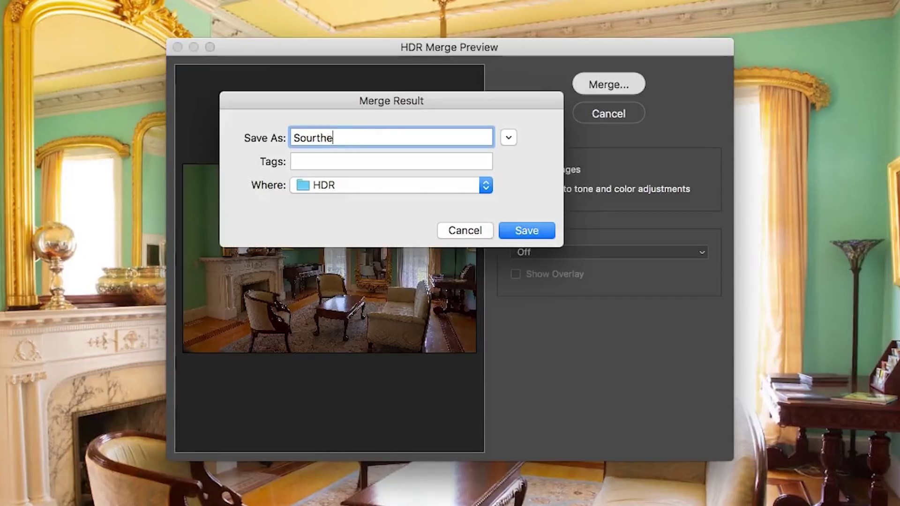
type("n Mansion")
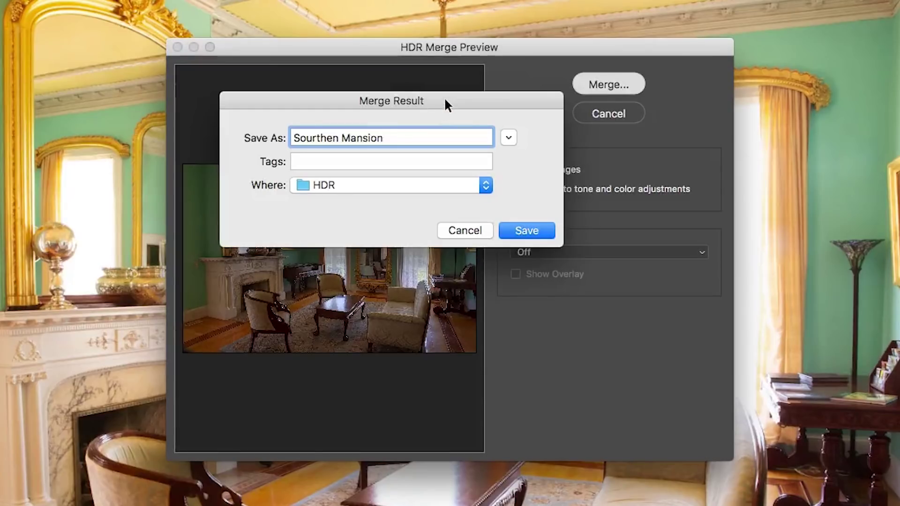
left_click(520, 229)
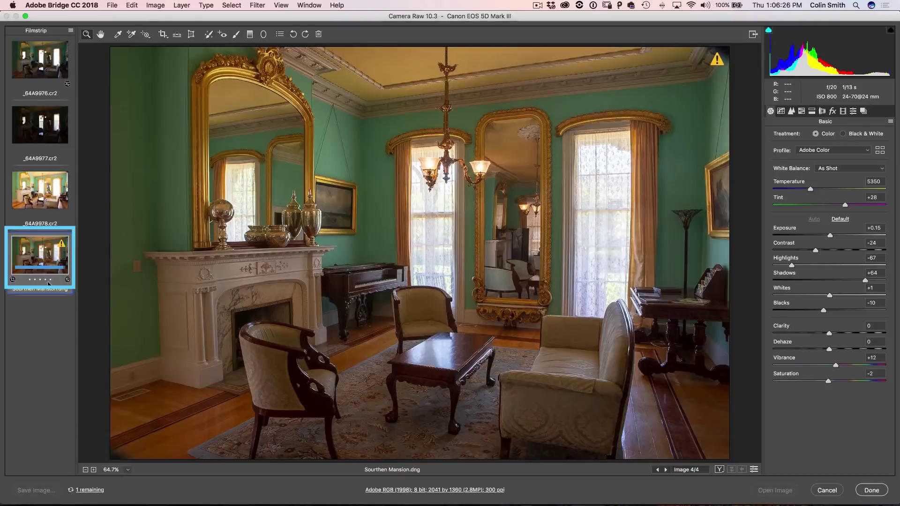
Step: Select the three source exposures, then view the merged Sourthen Mansion.dng
left_click(40, 63)
left_click(44, 177, "shift")
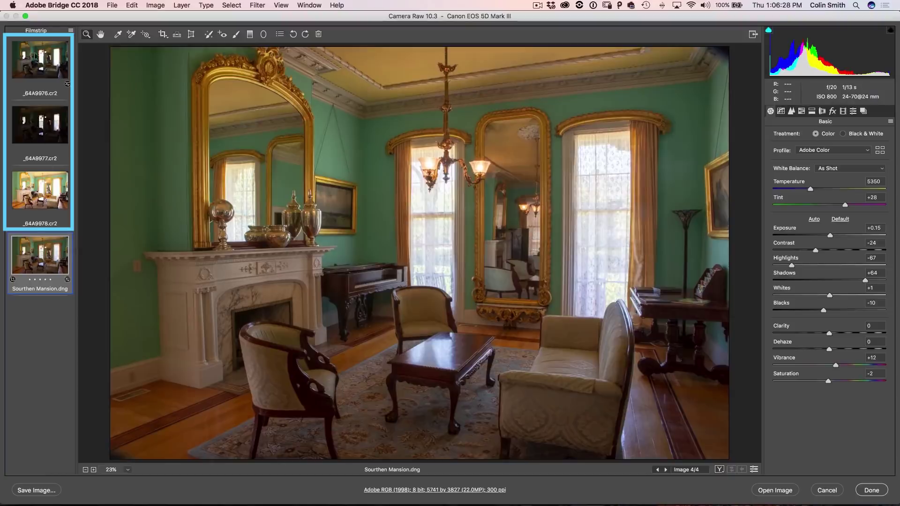
left_click(35, 262)
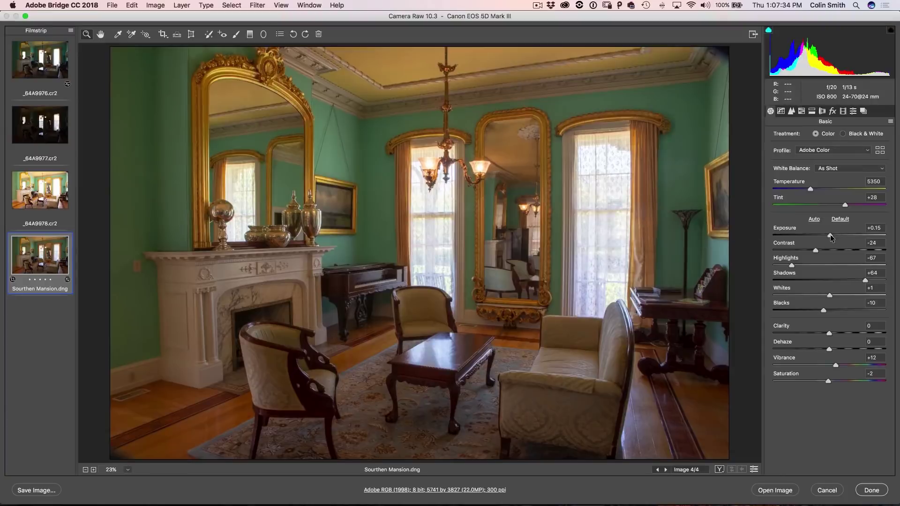
Step: Darken single exposure _64A9976, then push the HDR's exposure up to +5.65 to test its range
left_click(42, 66)
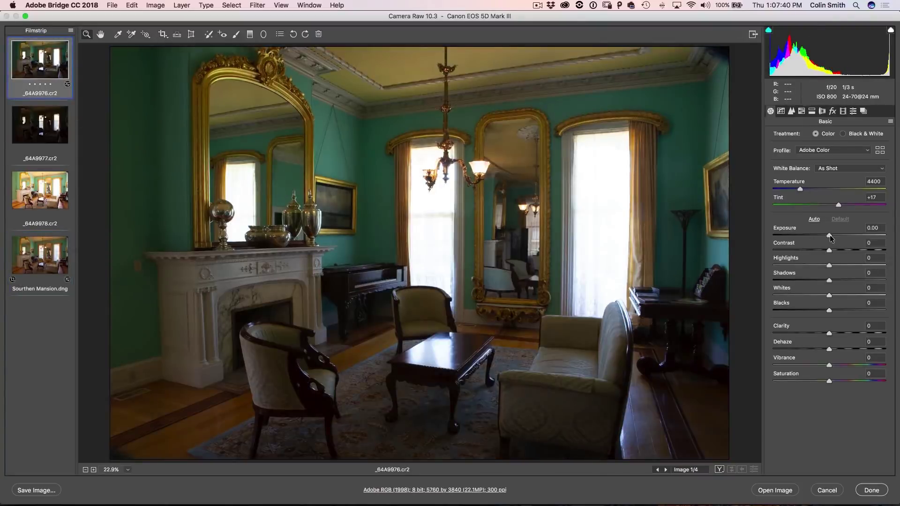
mouse_move(829, 235)
left_mouse_down()
mouse_move(783, 233)
mouse_move(893, 238)
mouse_move(830, 237)
left_mouse_up()
left_click(39, 255)
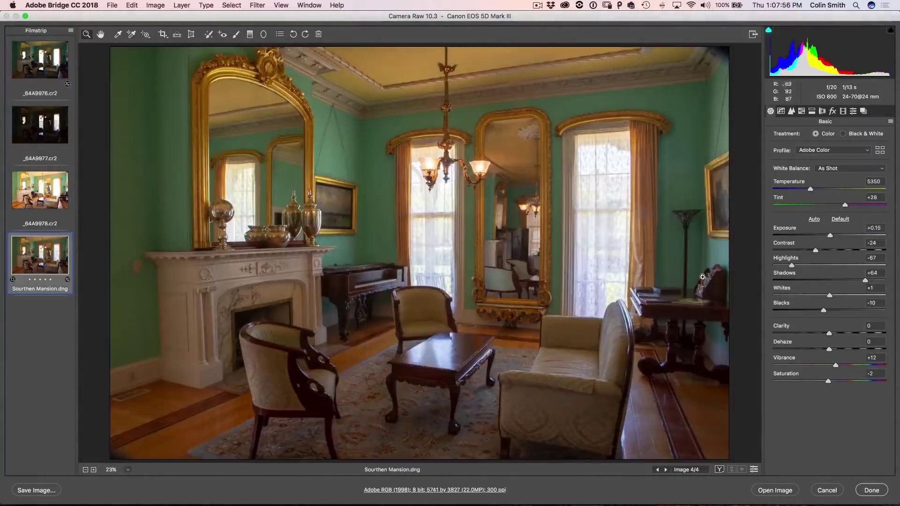
mouse_move(829, 235)
left_mouse_down()
mouse_move(800, 234)
mouse_move(861, 237)
mouse_move(833, 235)
left_mouse_up()
Step: Reset exposure and contrast to 0, lower highlights, and raise exposure to +0.35
double_click(833, 235)
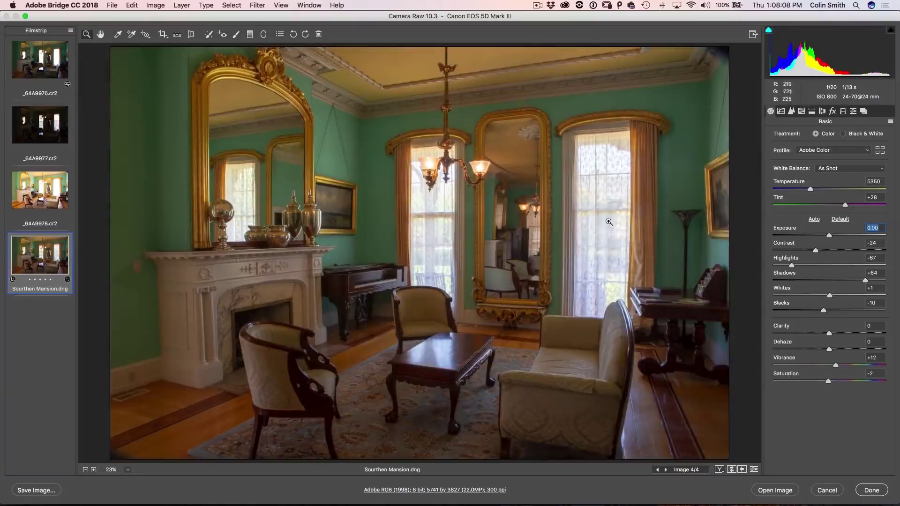
double_click(814, 249)
mouse_move(791, 264)
left_mouse_down()
mouse_move(812, 266)
mouse_move(767, 254)
mouse_move(776, 264)
left_mouse_up()
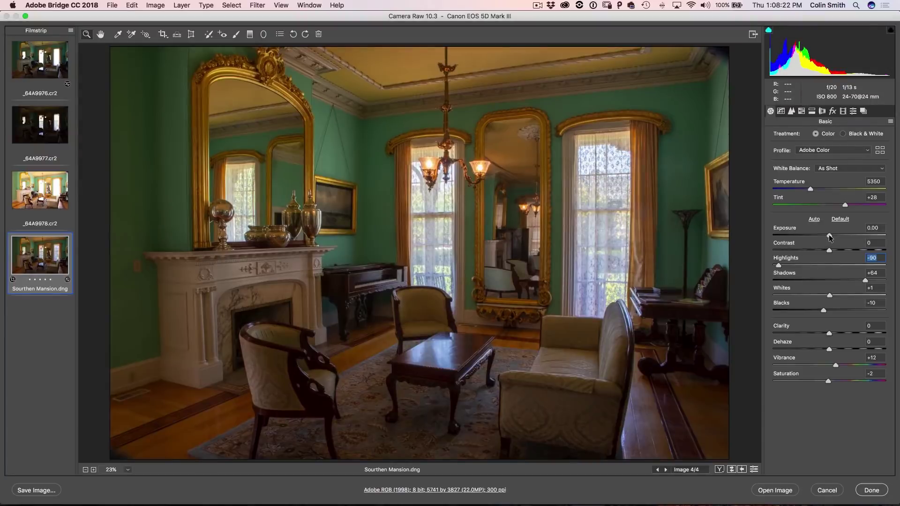
left_click_drag(829, 237, 831, 237)
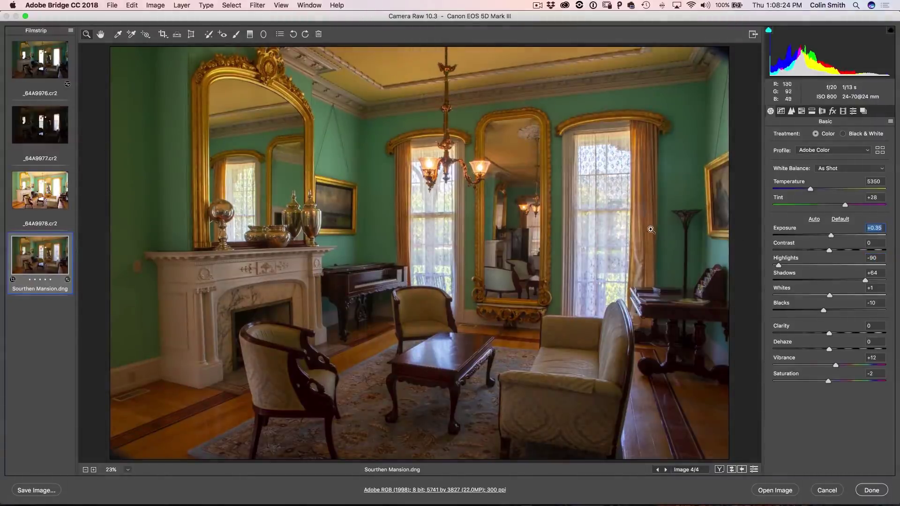
Step: Set highlights -96, shadows +73, adjust whites, reset vibrance to 0, and open in Photoshop
left_click_drag(778, 266, 774, 265)
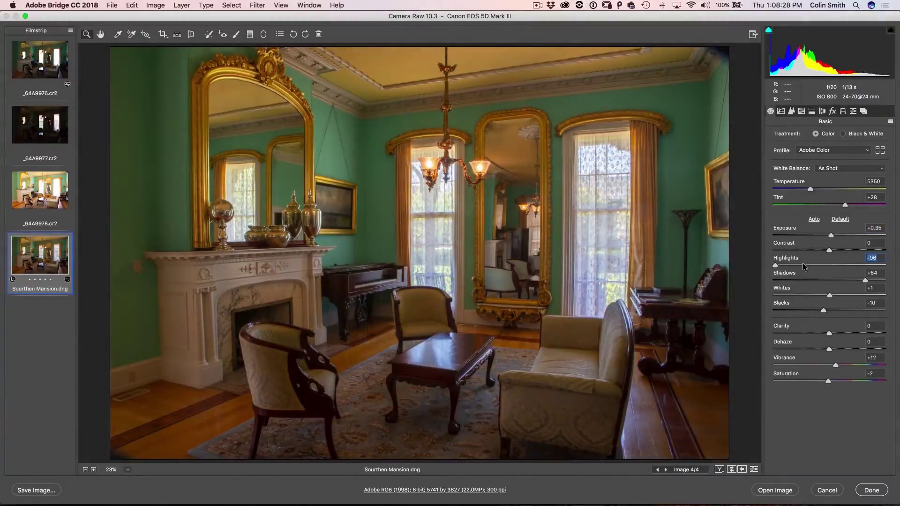
mouse_move(865, 280)
left_mouse_down()
mouse_move(842, 279)
mouse_move(878, 281)
mouse_move(870, 279)
left_mouse_up()
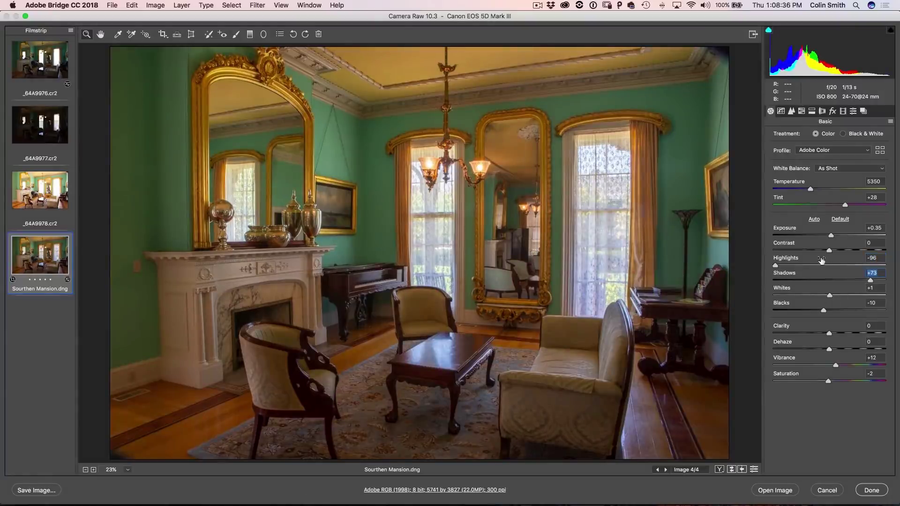
left_click_drag(830, 295, 837, 313)
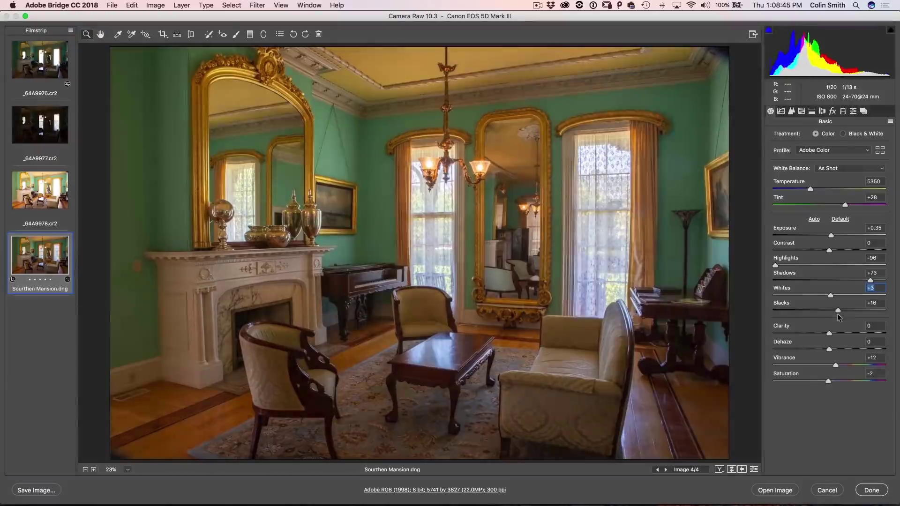
double_click(836, 366)
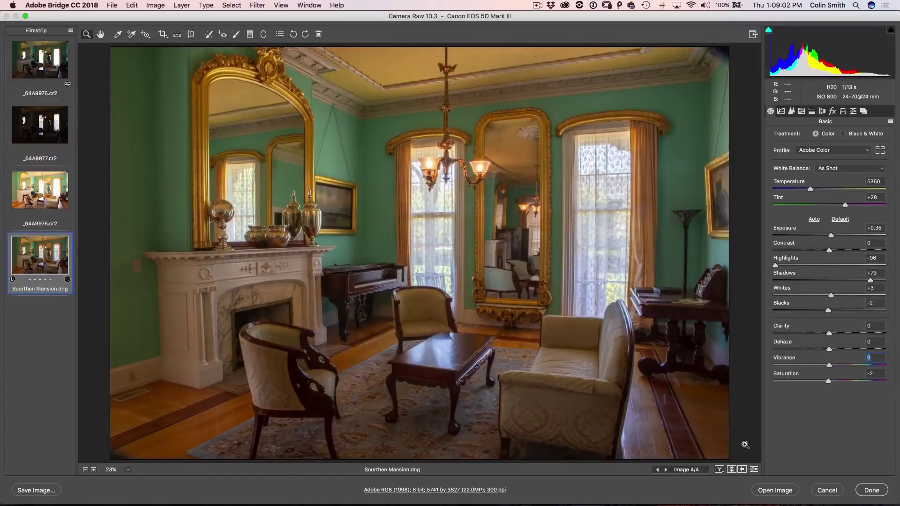
left_click(776, 490)
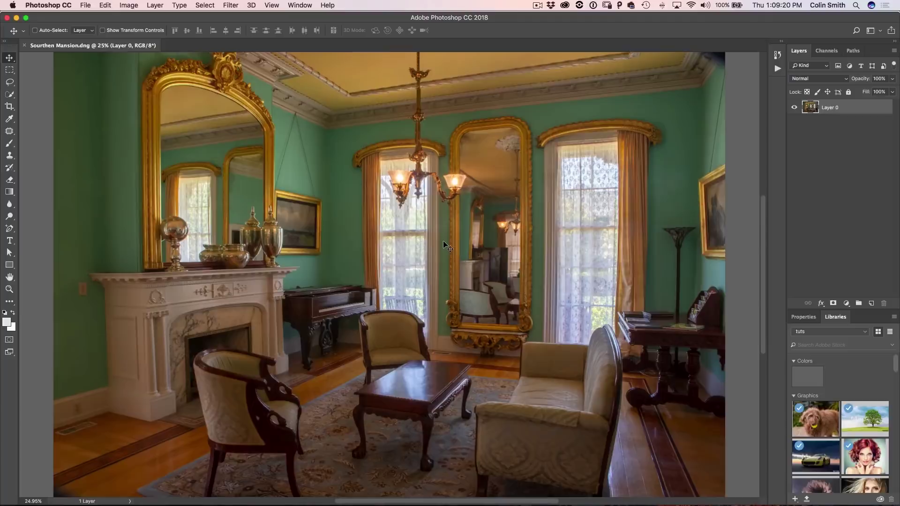